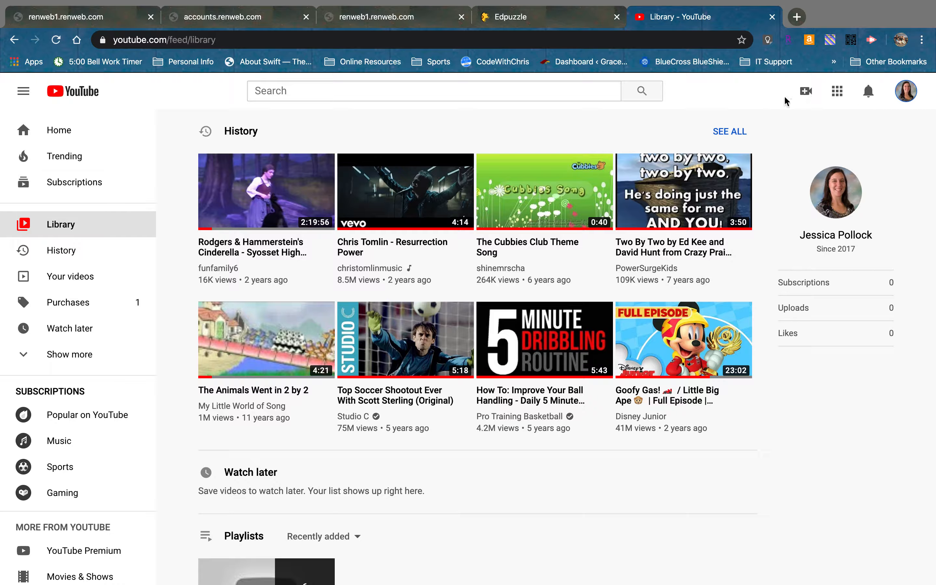
Step: Start a video upload and choose the Desktop file Screen Recording 2020-03-18 at 6.21.50 PM
click(808, 99)
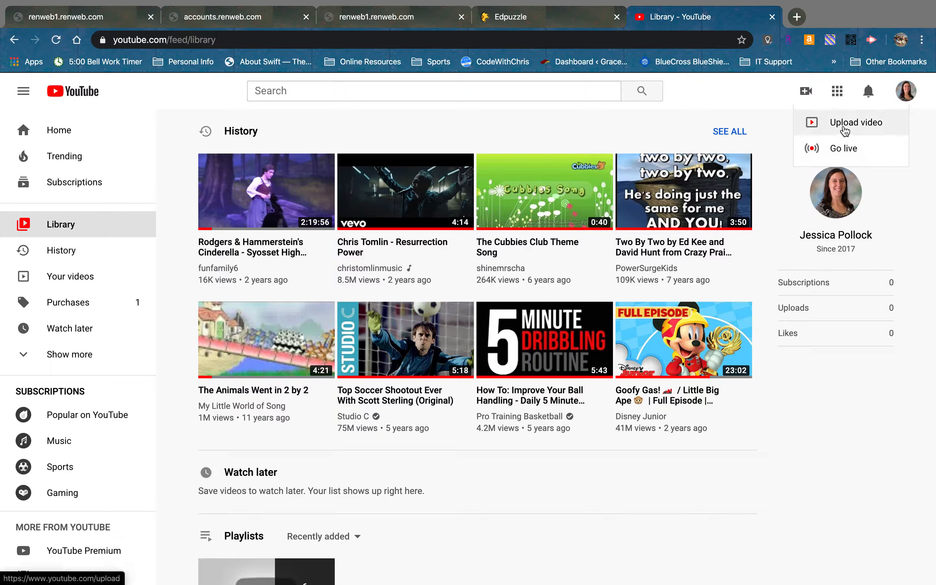
click(845, 128)
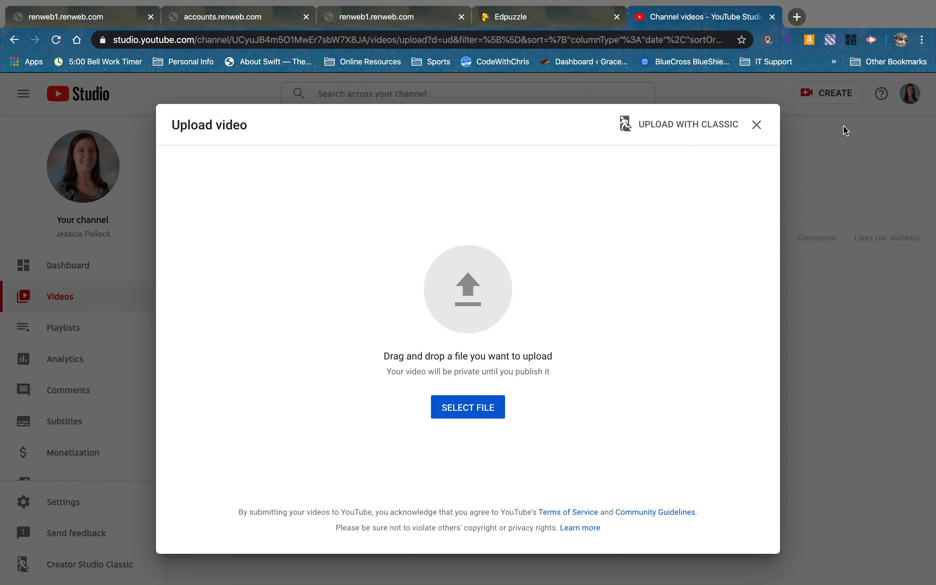
click(474, 407)
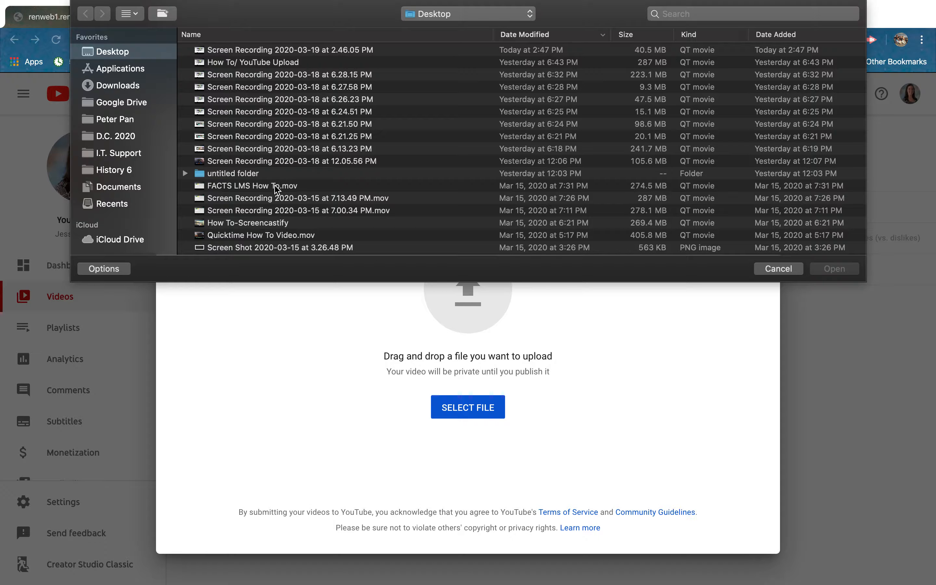
click(294, 125)
click(828, 273)
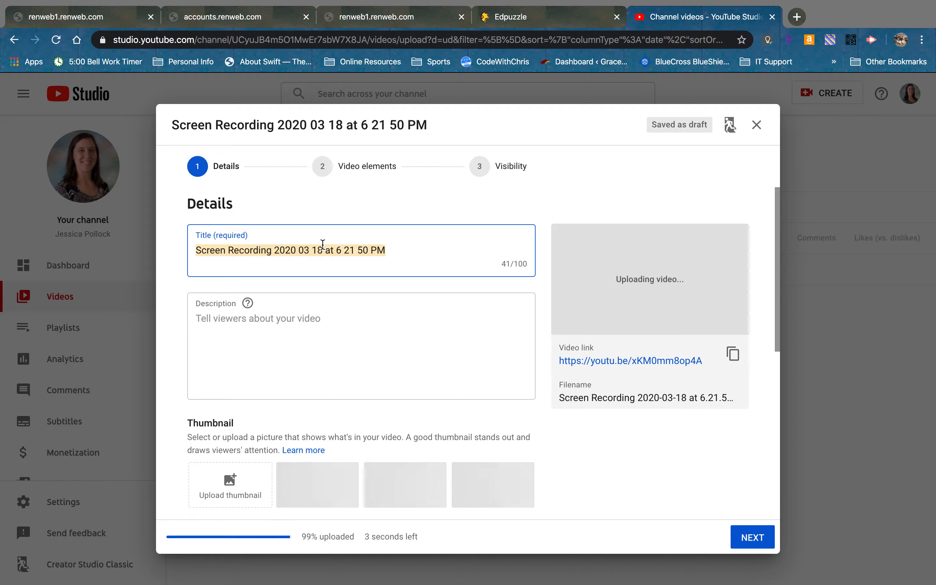
Step: Title the video History Lesson 4, leave the description empty, and add it to the History playlist
text(History Lesson 4)
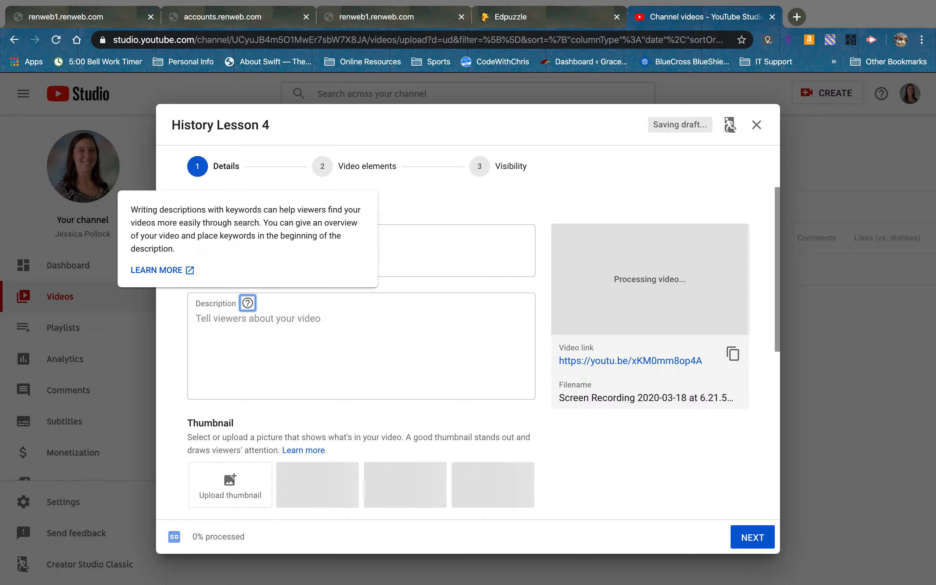
click(196, 318)
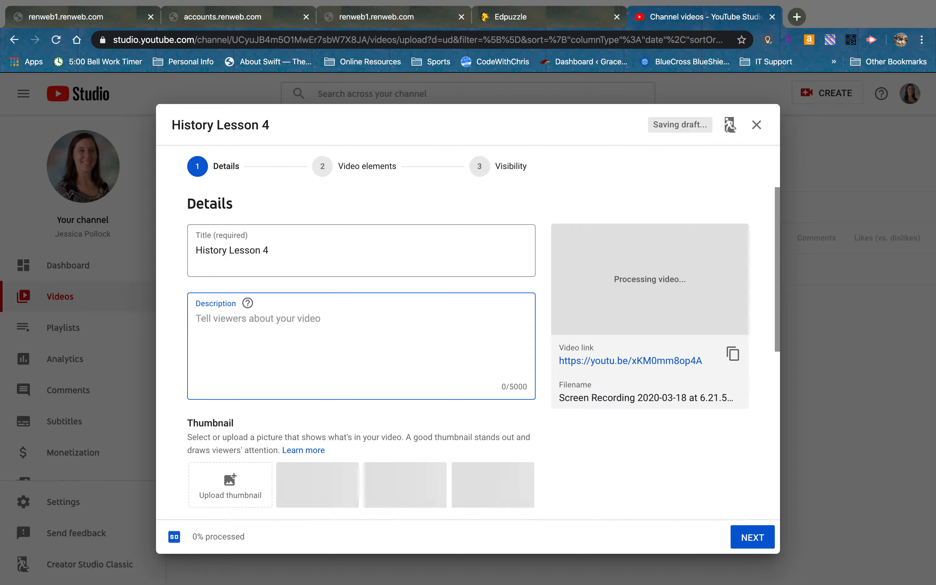
scroll(468, 348, down, 4)
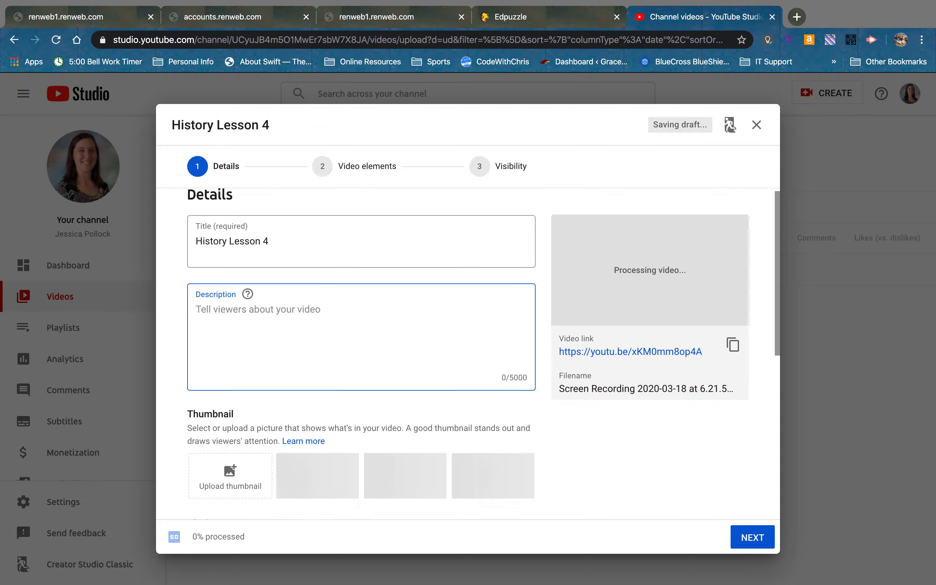
scroll(339, 297, down, 4)
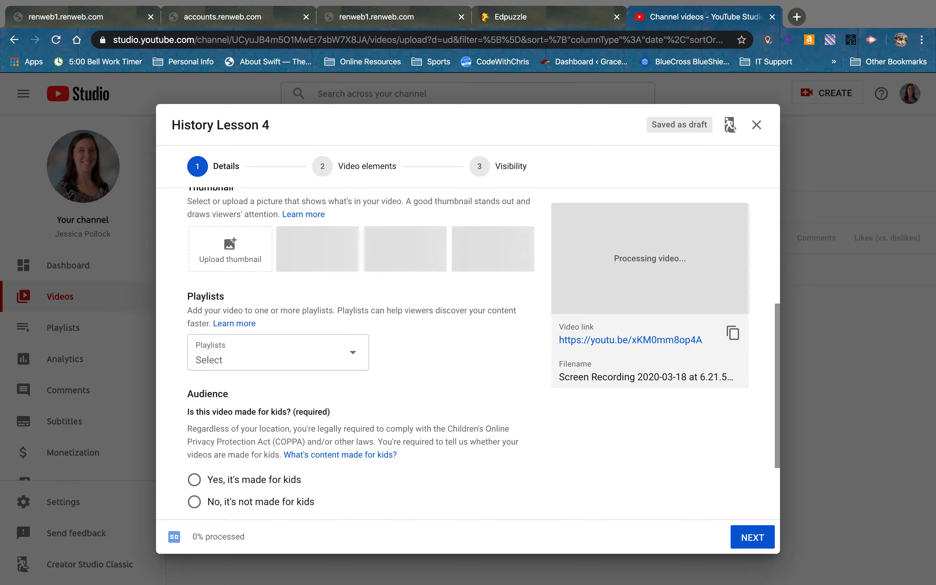
click(339, 297)
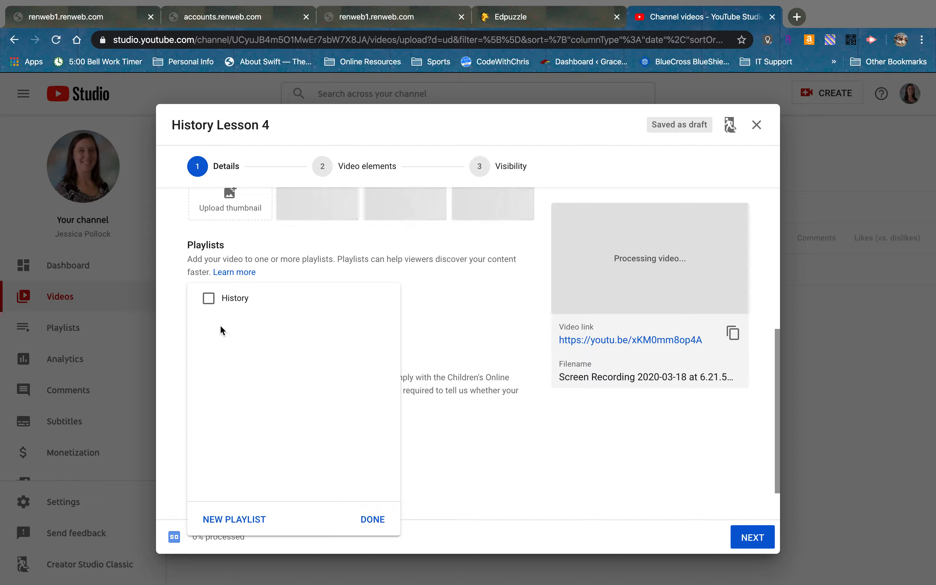
click(209, 300)
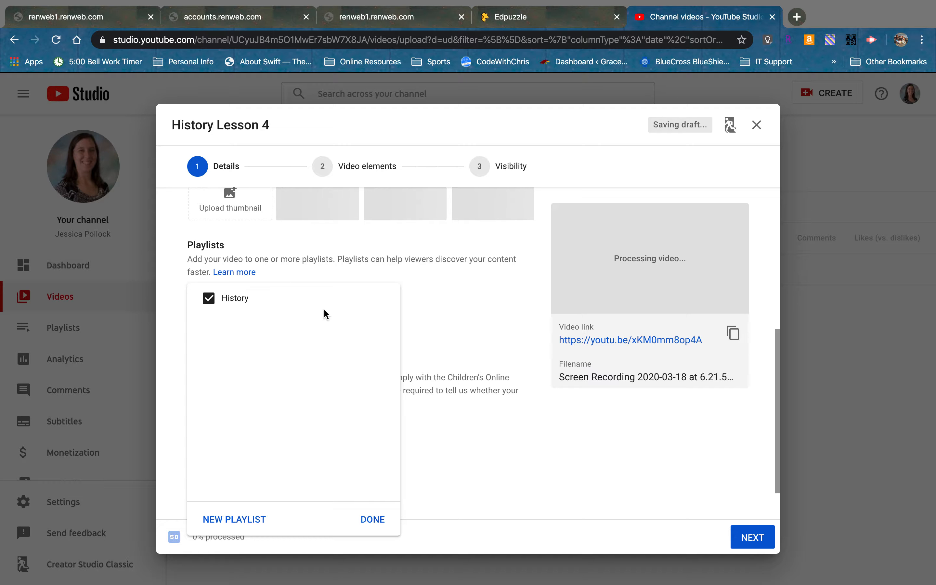
click(373, 520)
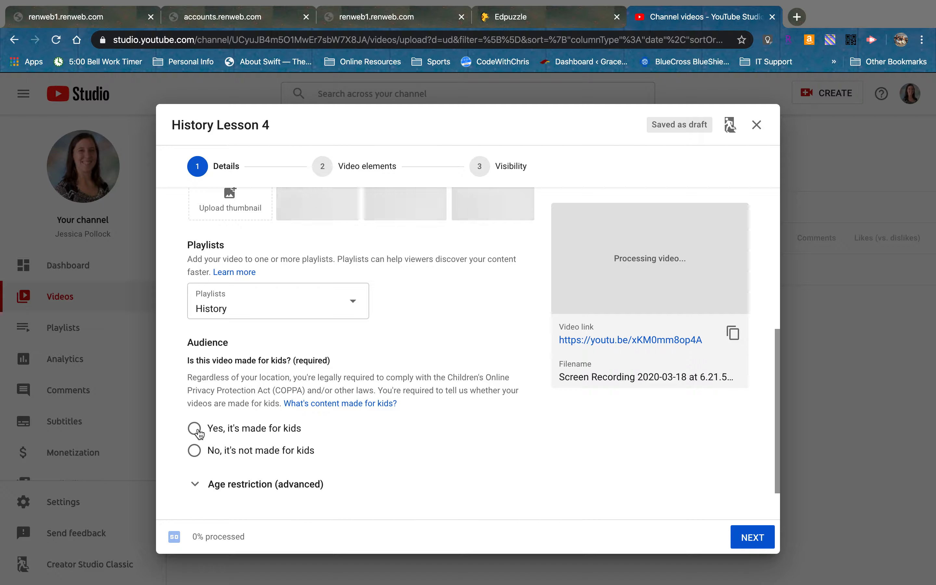
Step: Open the help article about what counts as content made for kids and read its criteria
click(360, 404)
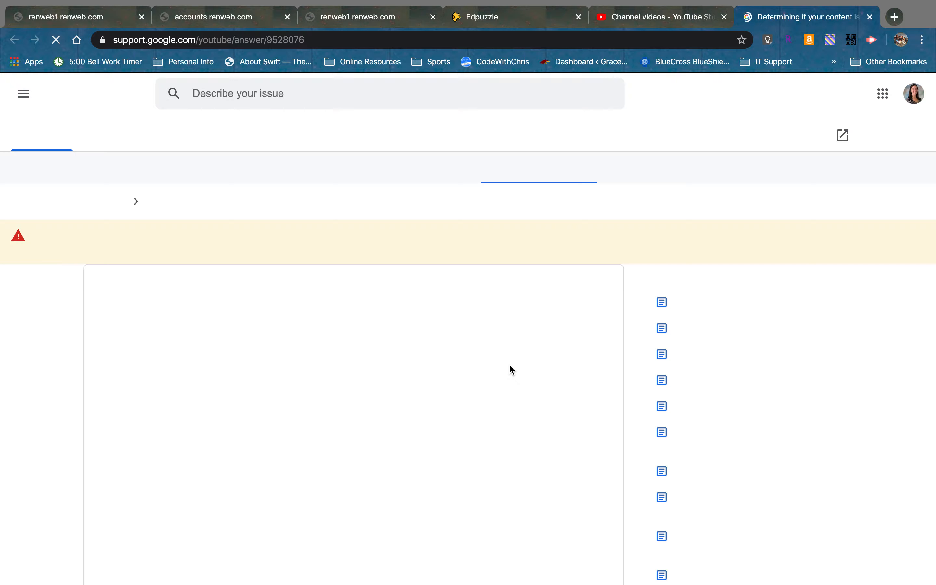
scroll(326, 394, down, 3)
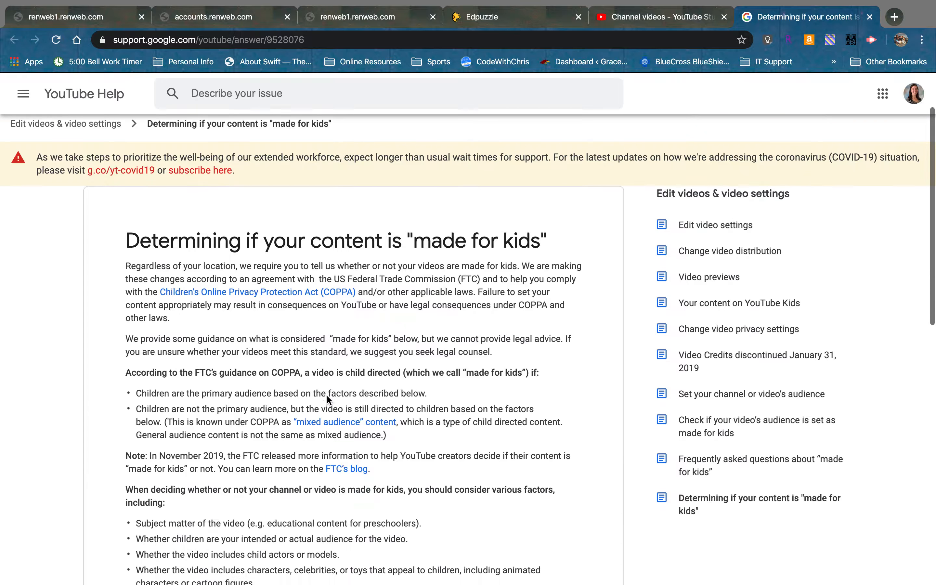
scroll(327, 396, down, 2)
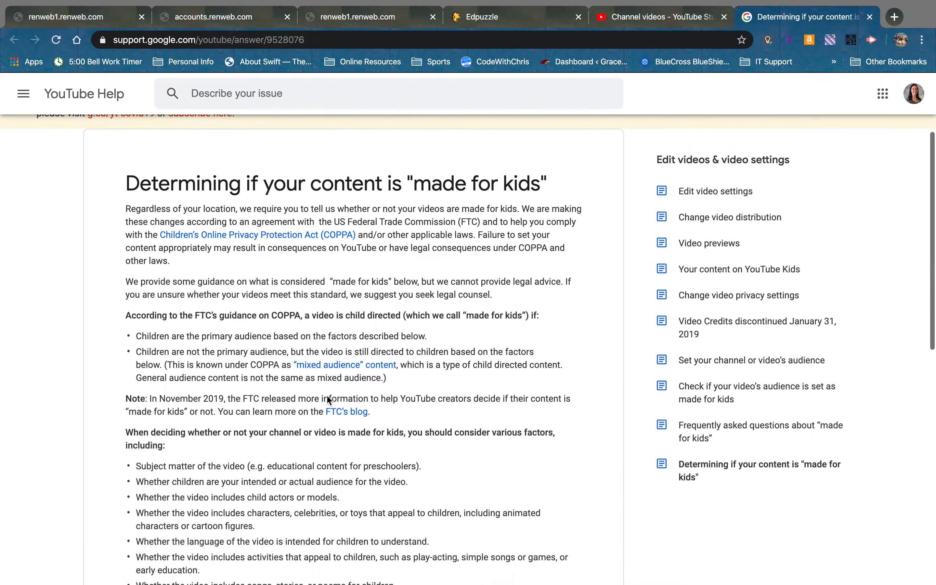
Step: Return to the video upload and mark the video as made for kids
click(639, 16)
click(195, 429)
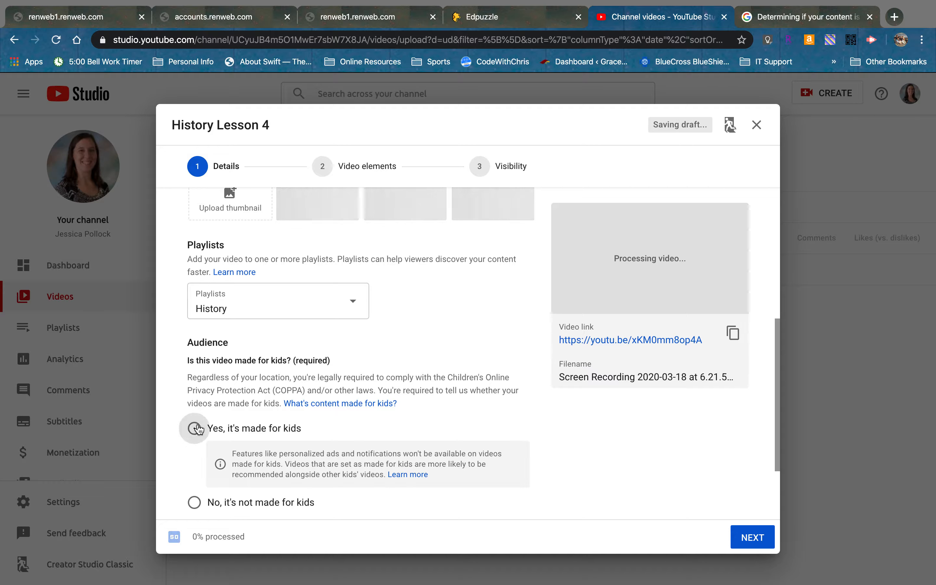
Step: Expand the additional video options and set the category to Education
scroll(314, 433, down, 3)
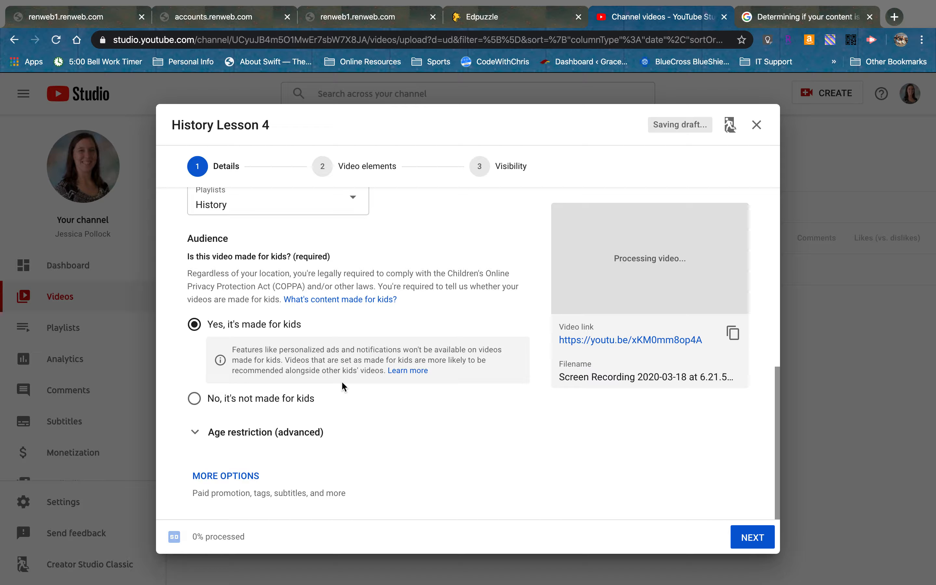
click(232, 474)
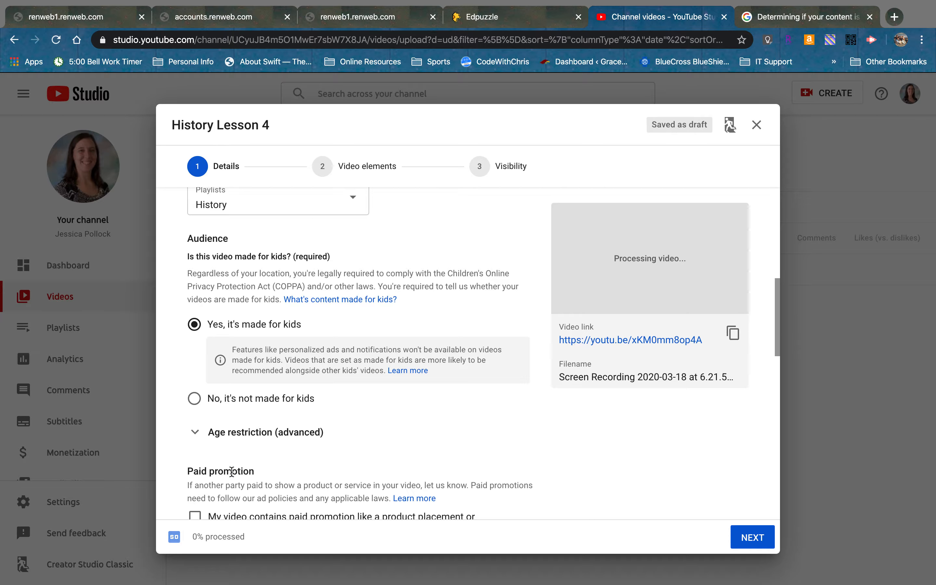
scroll(231, 472, down, 5)
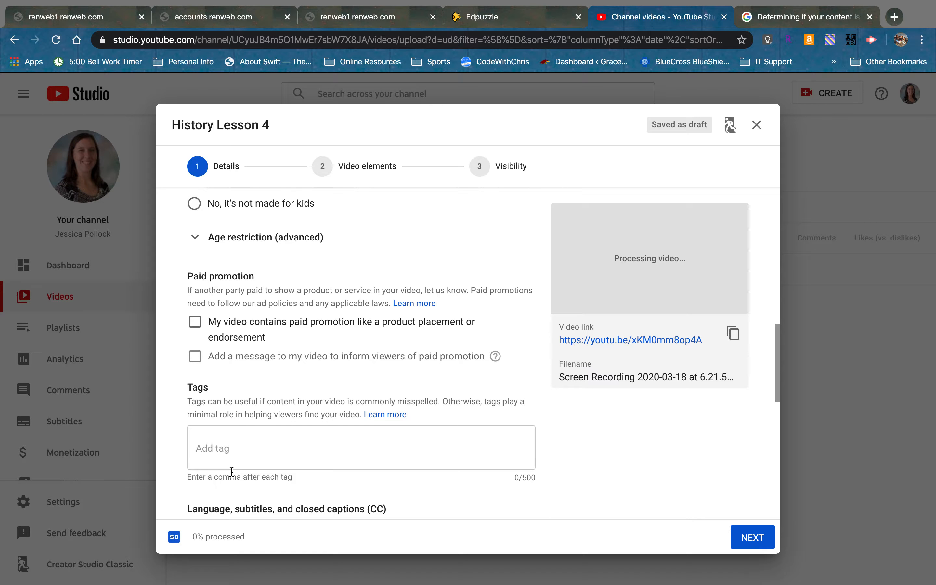
scroll(231, 472, down, 9)
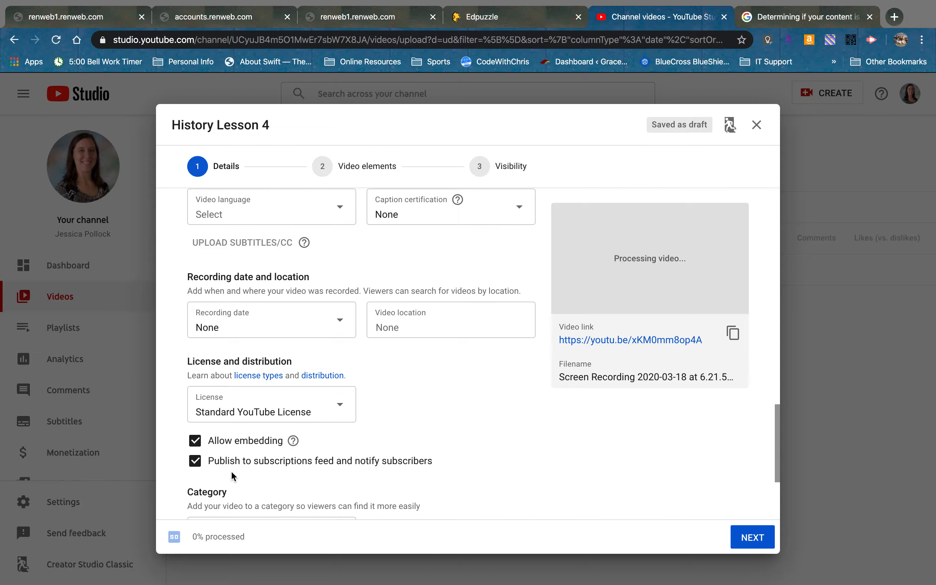
scroll(233, 474, down, 1)
scroll(232, 472, down, 3)
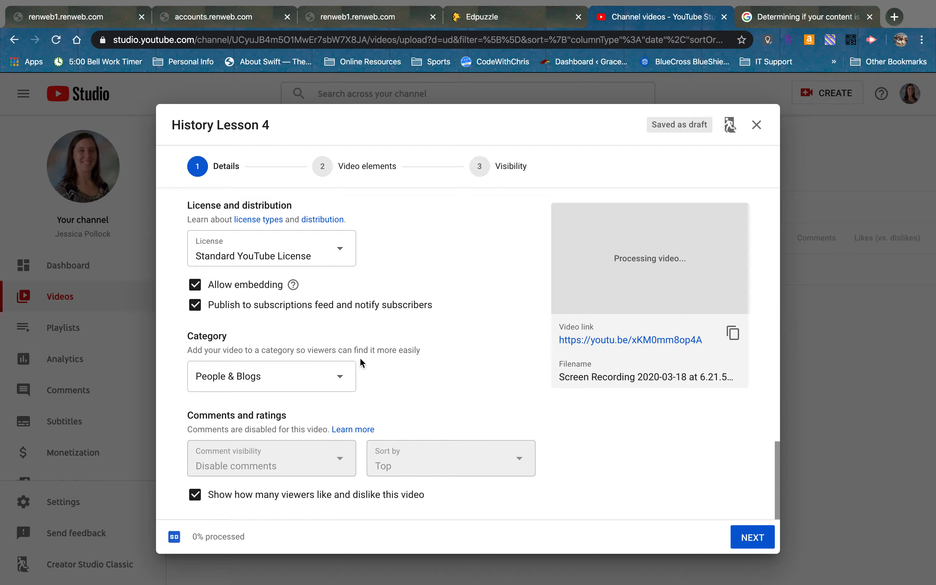
click(289, 378)
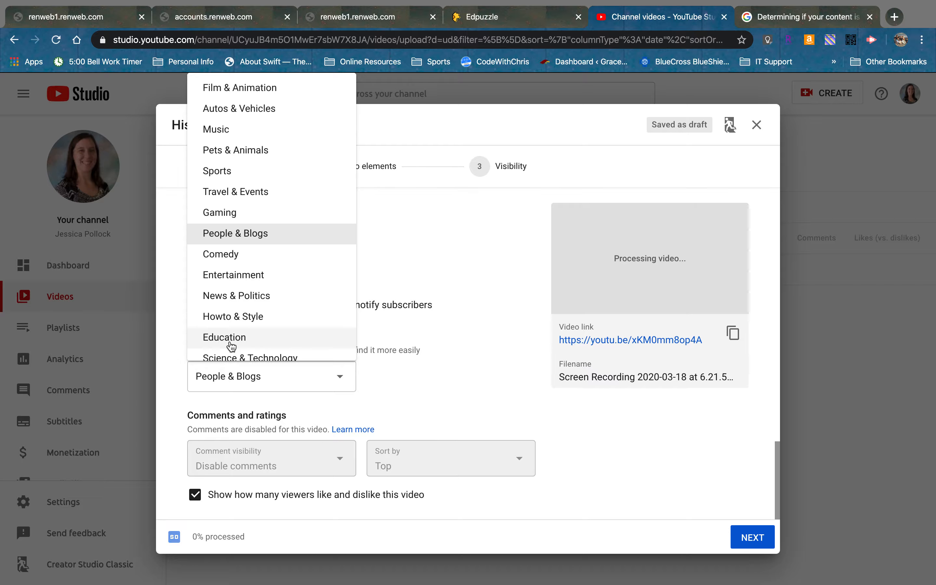
click(229, 340)
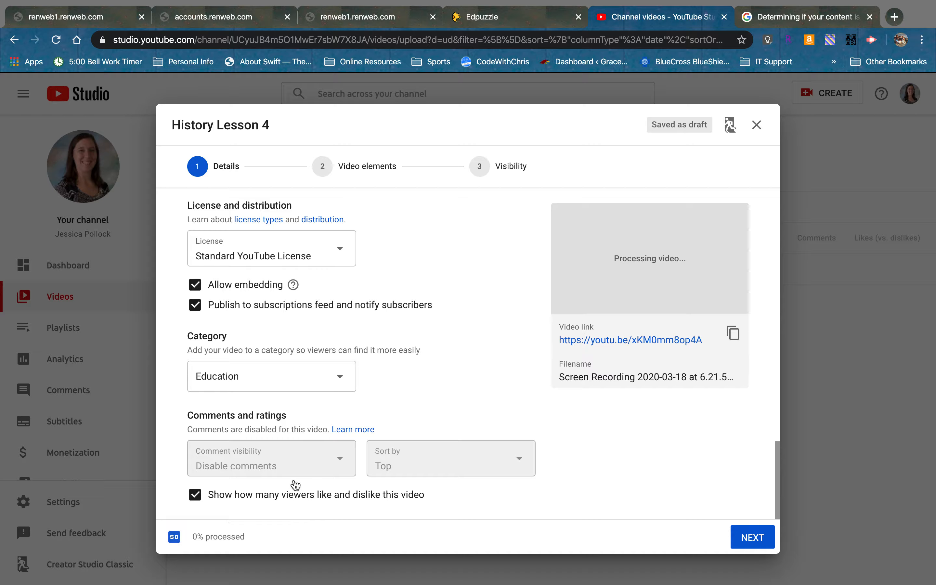
Step: Turn off the display of how many viewers like and dislike the video, and turn it back on
click(195, 497)
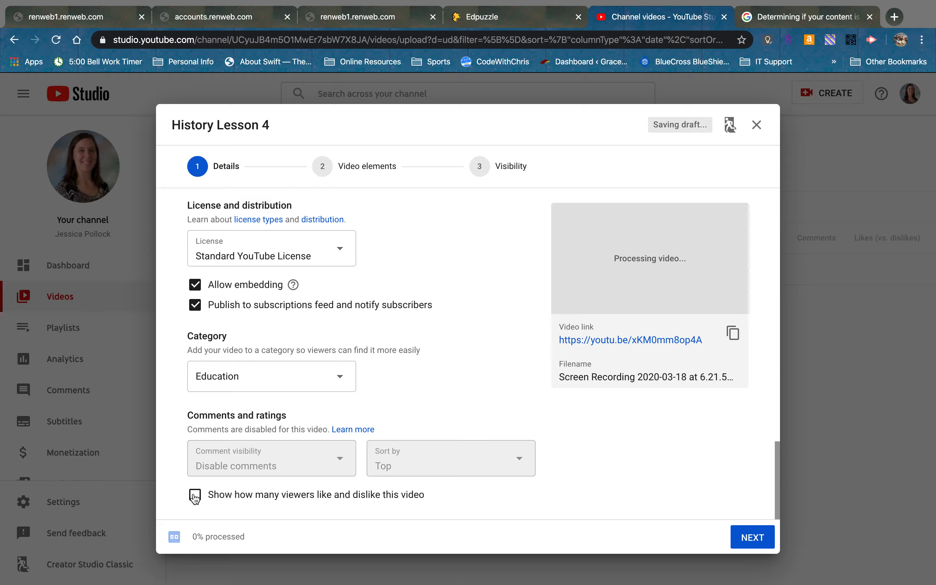
click(196, 498)
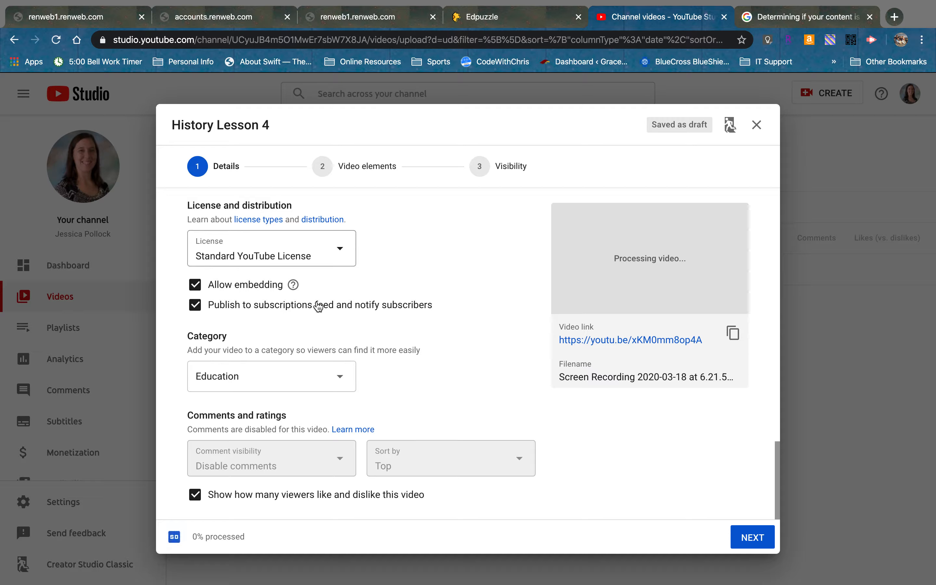
Step: Finish the video details and continue to the visibility stage without adding an end screen or cards
scroll(476, 366, up, 10)
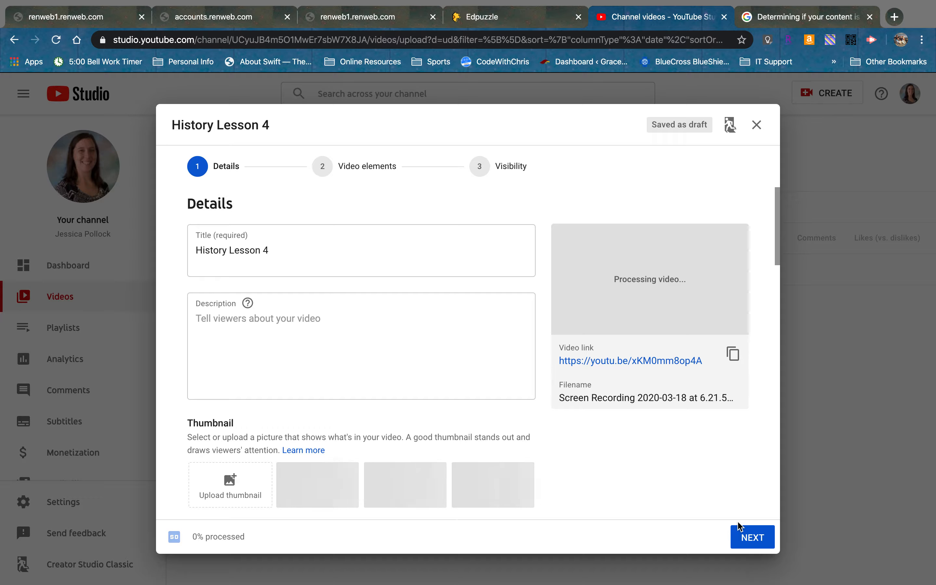
click(749, 537)
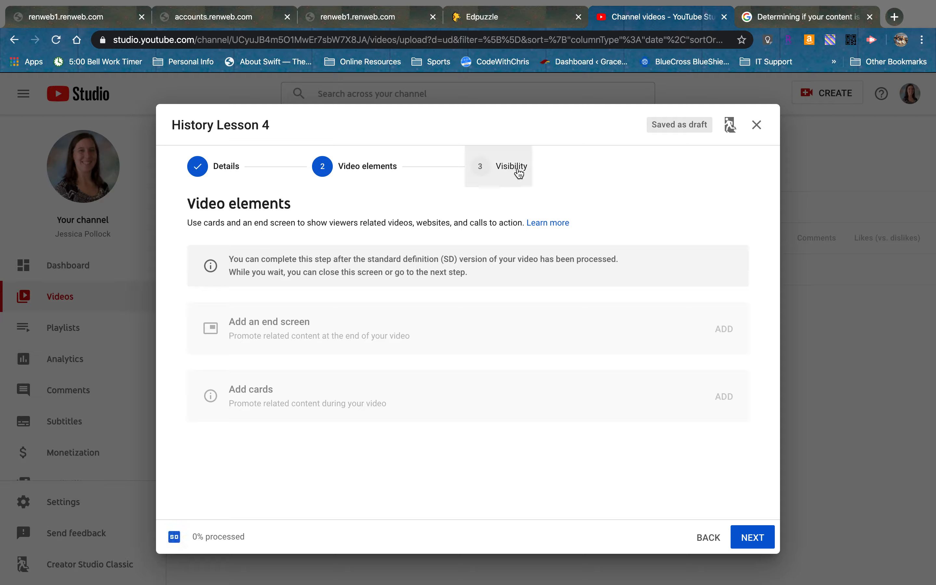
click(765, 539)
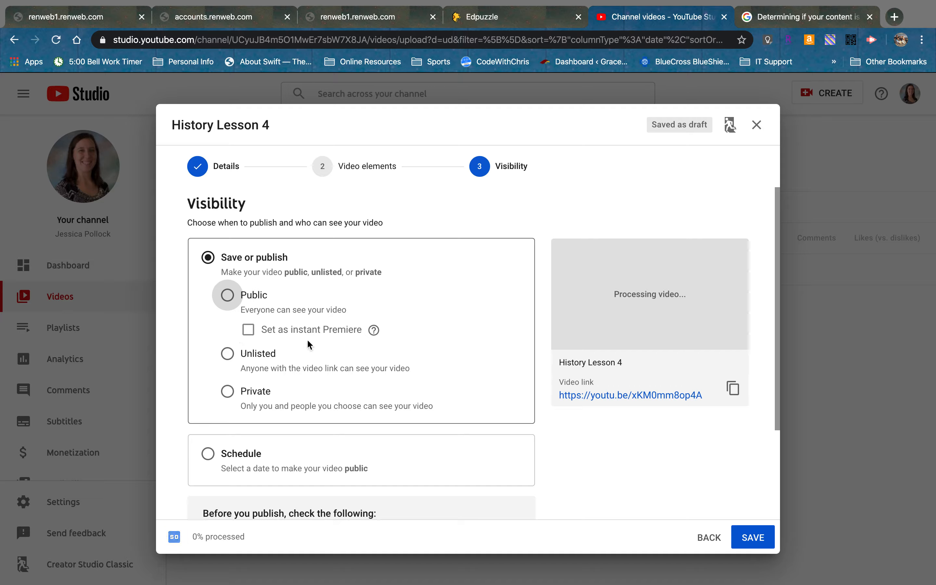
Step: Set the video's visibility to Unlisted, save it, and dismiss the processing notice
click(229, 297)
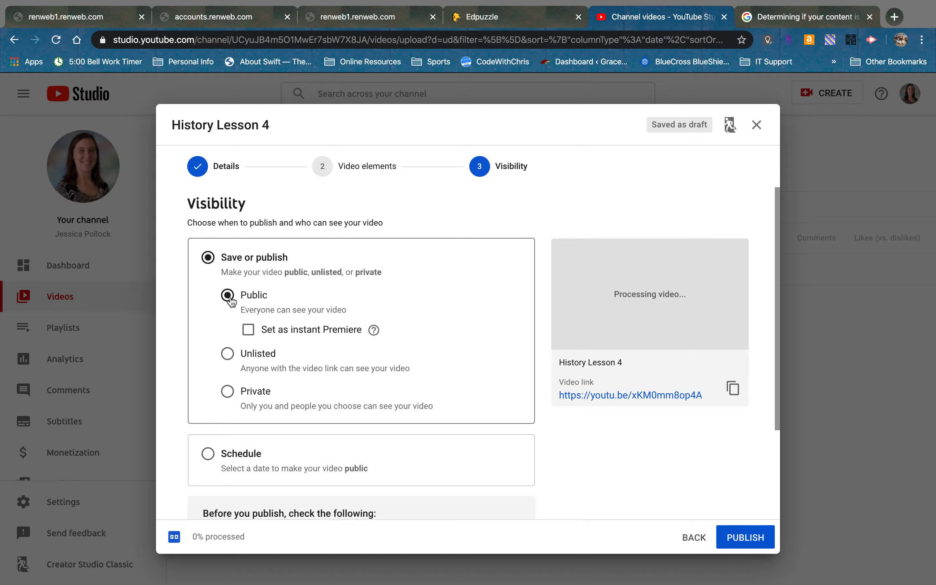
click(228, 355)
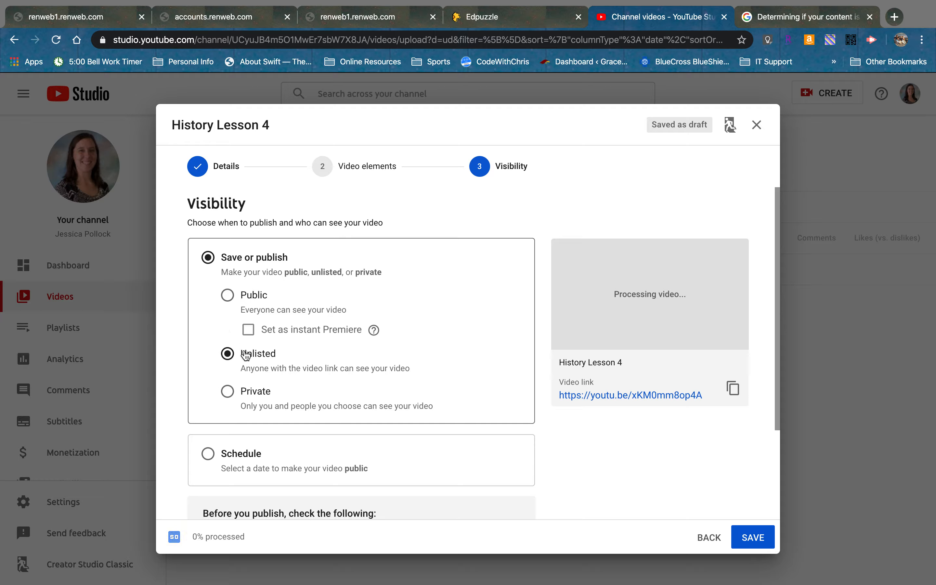
scroll(304, 392, down, 5)
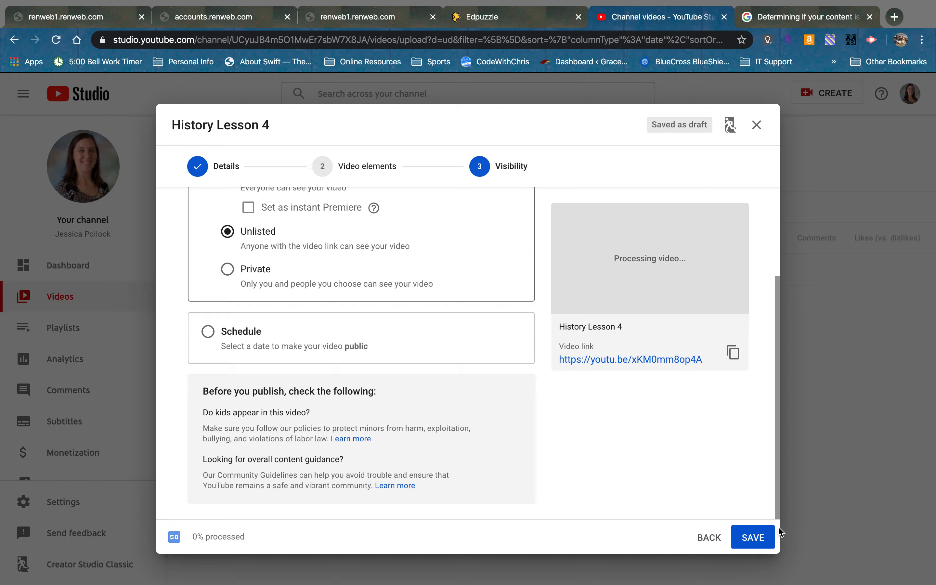
click(754, 541)
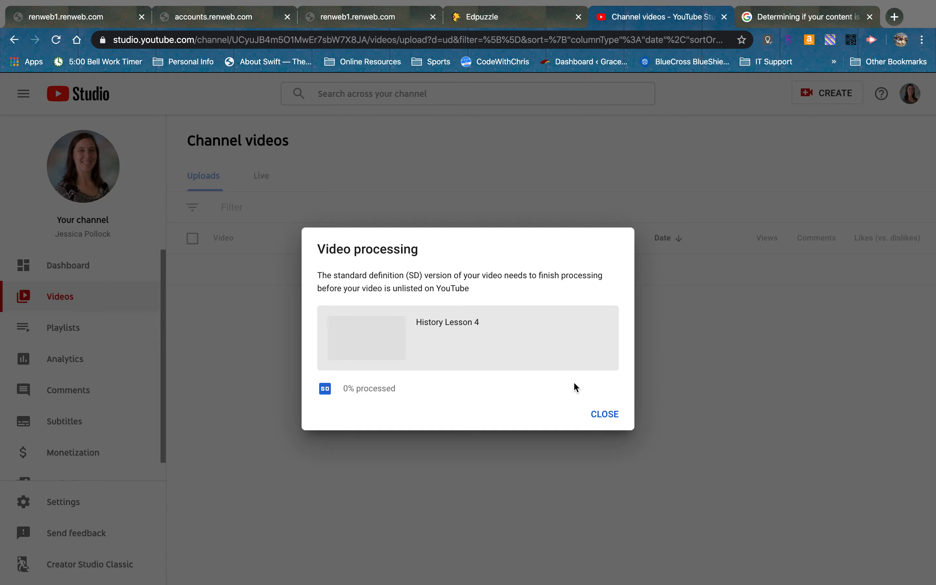
click(604, 415)
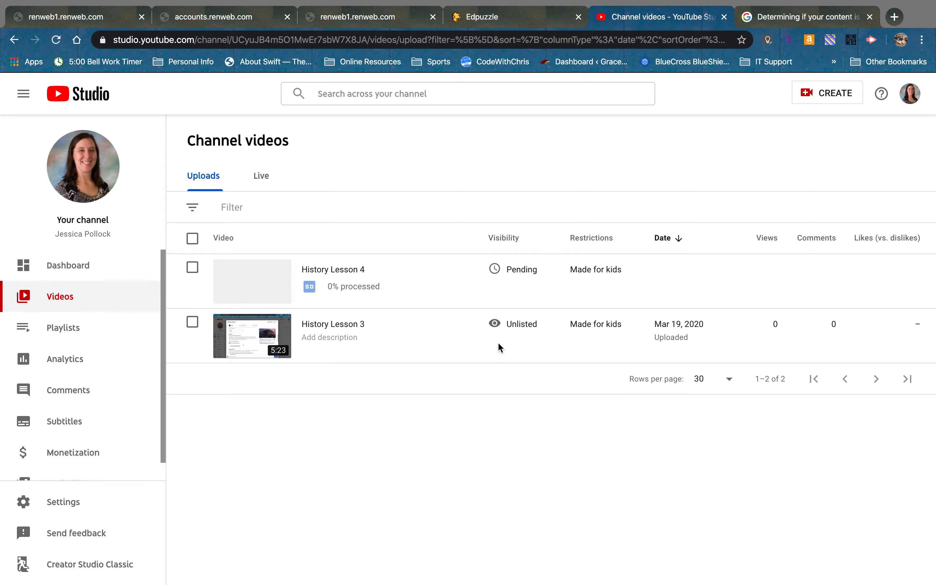
Step: Review the visibility options of History Lesson 4 in the channel's video list and cancel without changing them
mouse_move(531, 341)
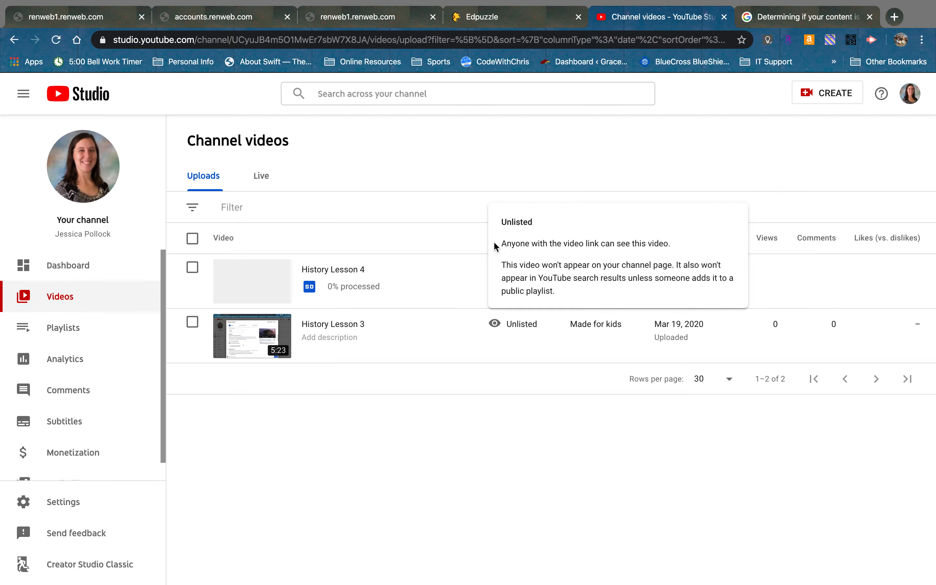
click(546, 269)
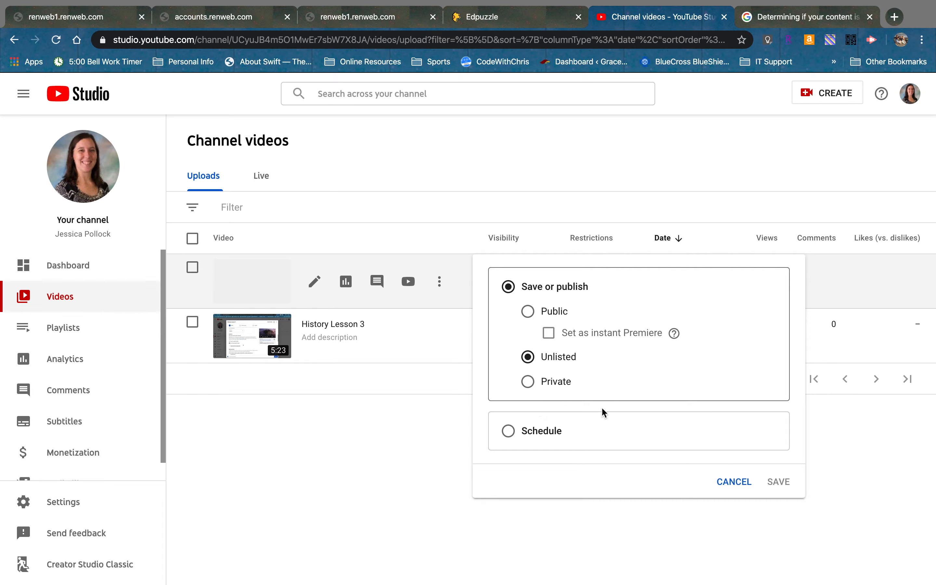
click(735, 482)
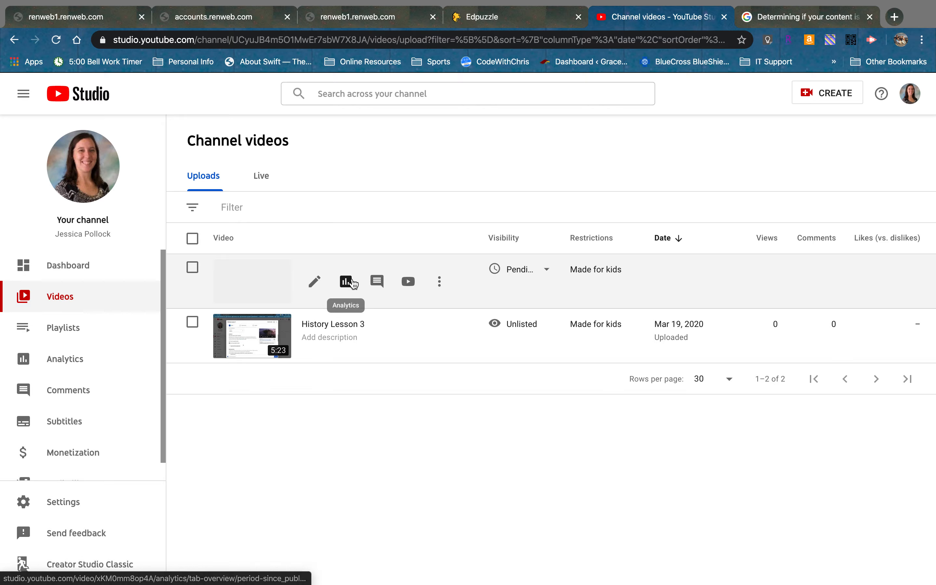
Step: Open the details of the pending History Lesson 4 video, look through its settings, and copy the video link
click(315, 285)
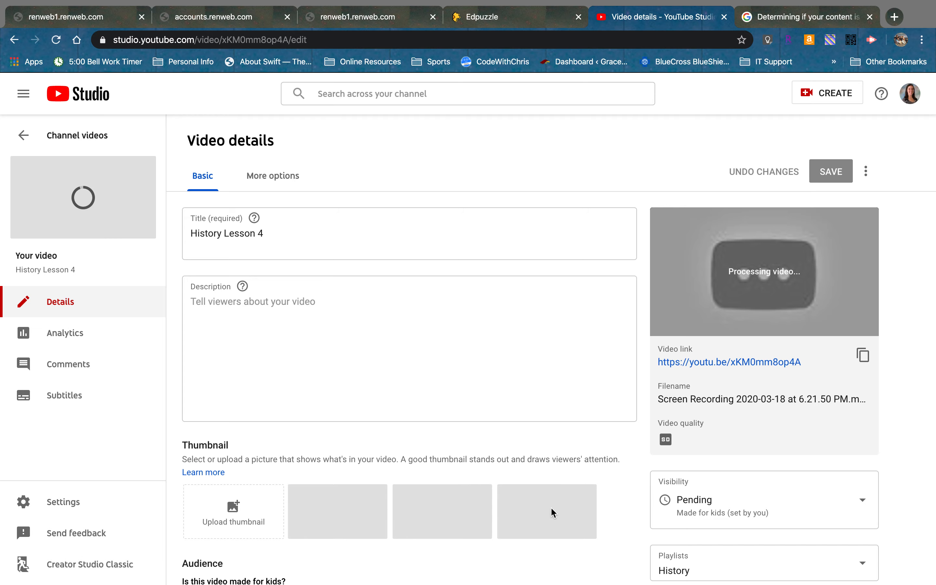
scroll(448, 416, down, 2)
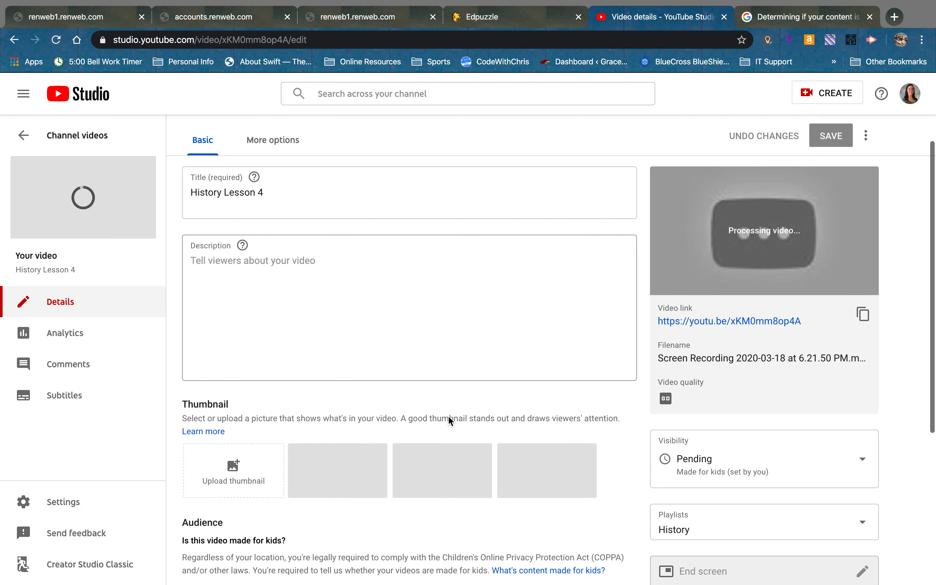
scroll(449, 413, down, 3)
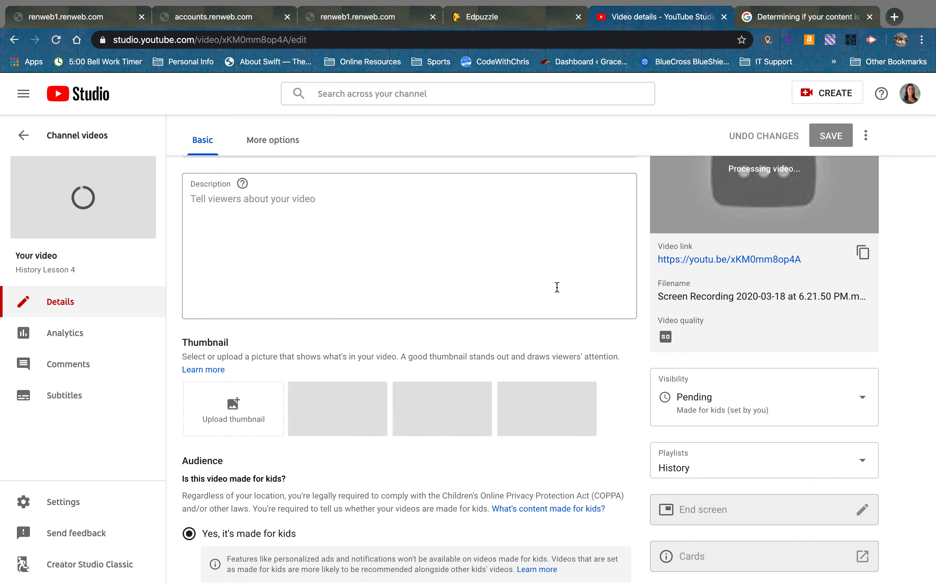
scroll(557, 289, up, 5)
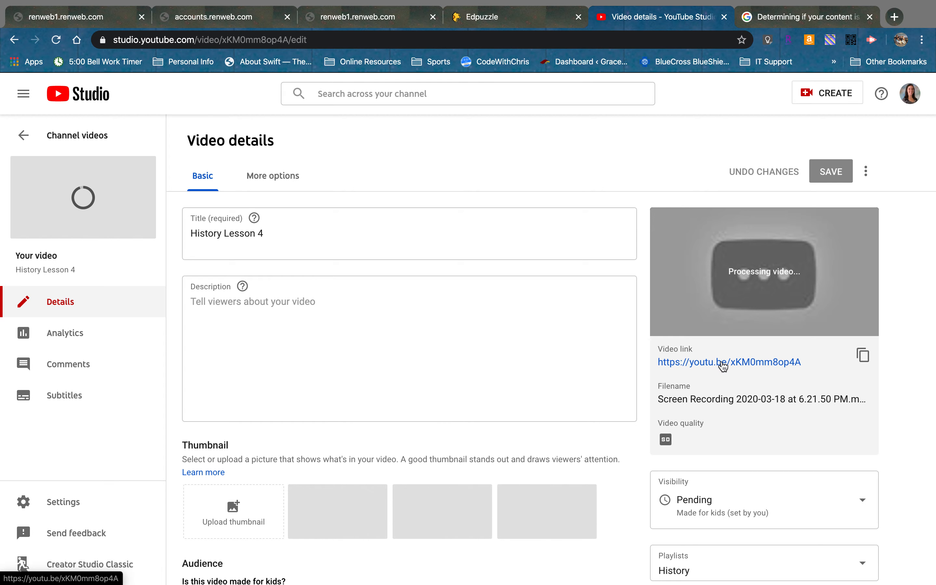
click(863, 357)
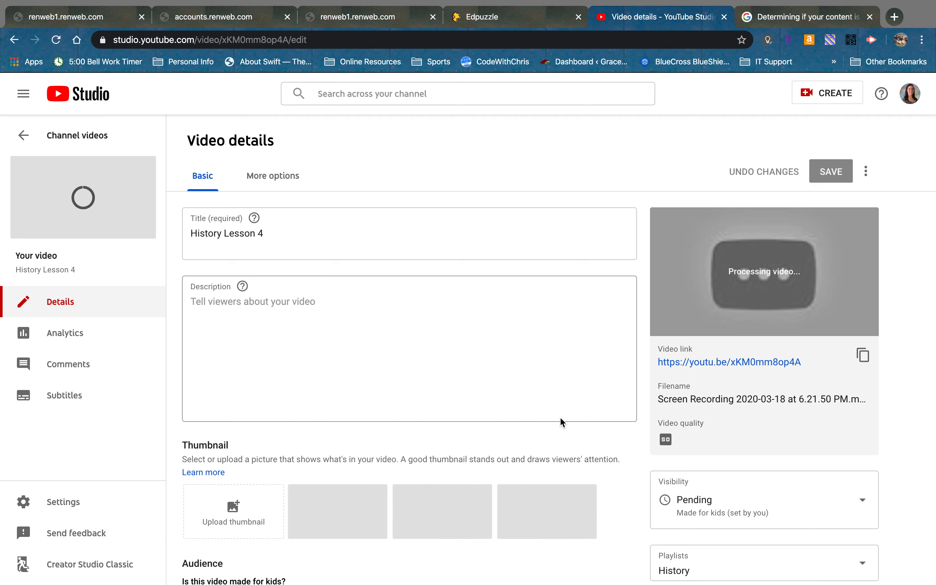
Step: Switch to the Word document and add a "Lesson 4:" line below Lesson 3 with the copied video link pasted in
key(ctrl+Right)
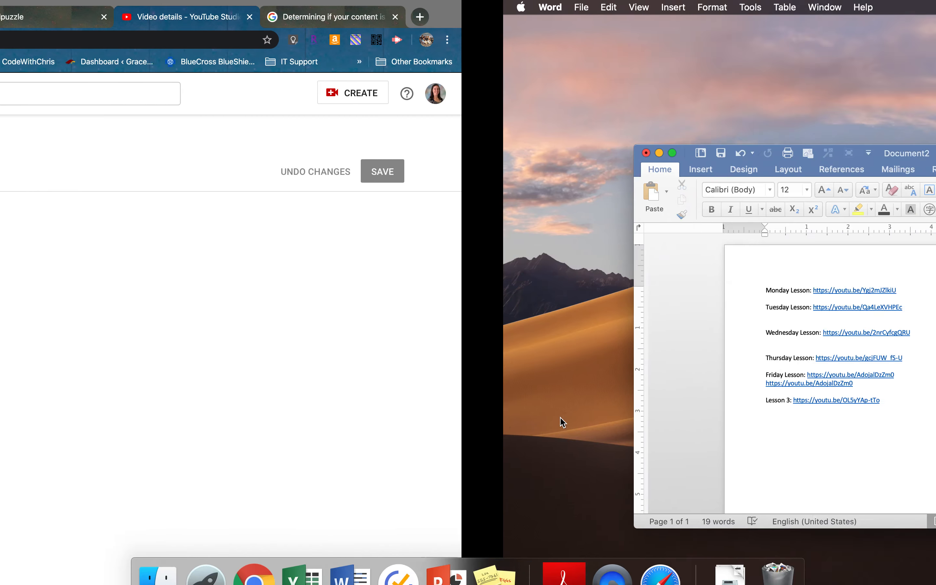
click(389, 410)
key(Return)
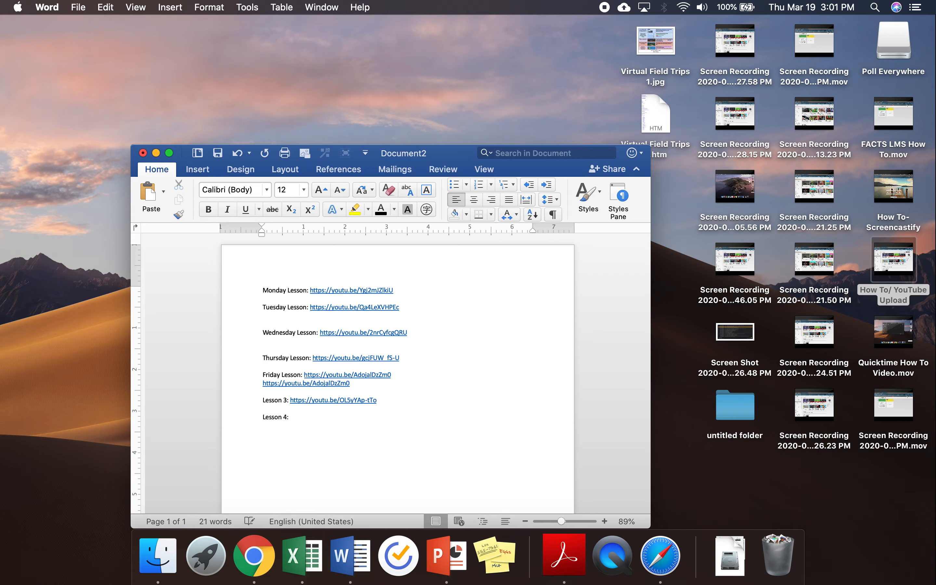
right_click(295, 417)
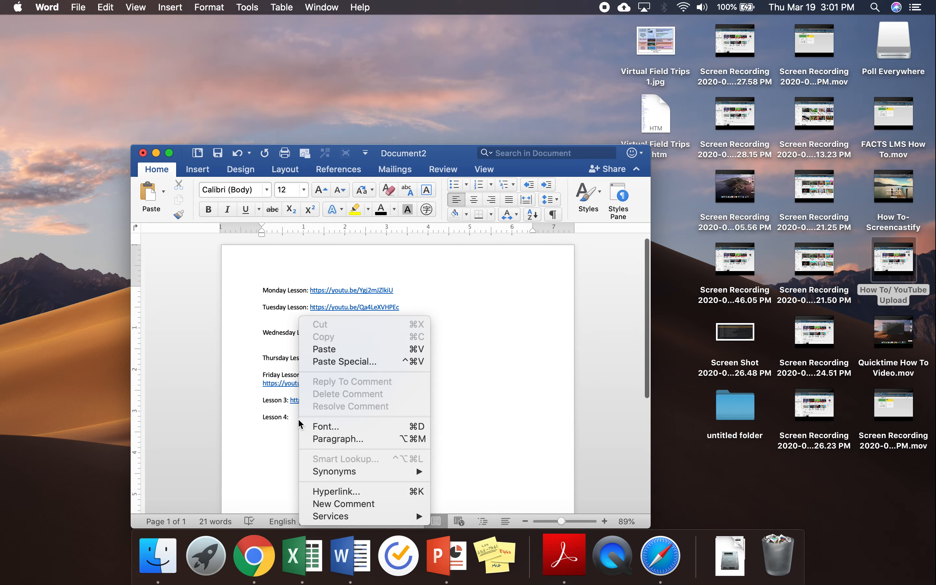
click(325, 350)
key(Return)
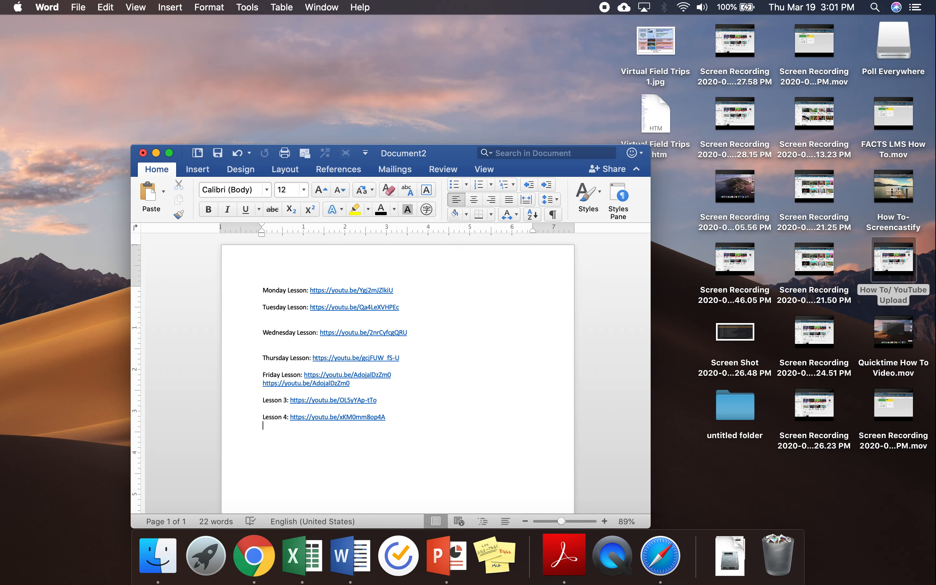
Step: Return to the video details in Chrome, try the suggested thumbnails, and select the third one, showing the upload details form
key(ctrl+Left)
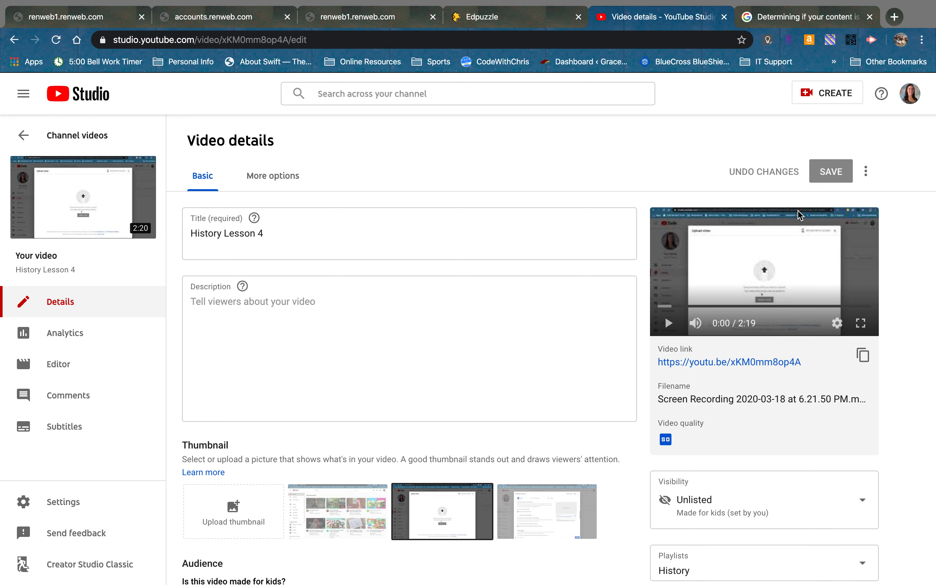
scroll(350, 526, down, 2)
click(340, 467)
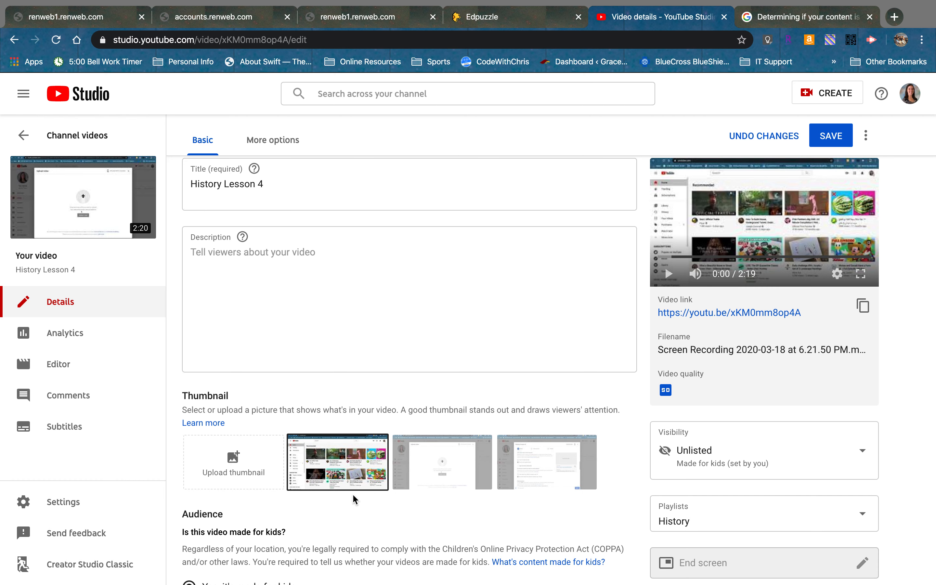
click(437, 483)
click(533, 479)
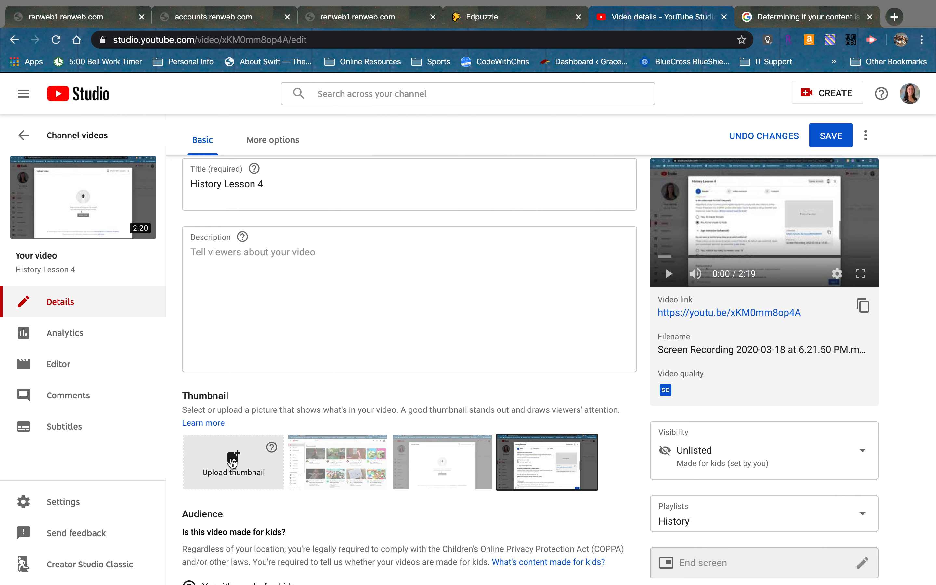
Step: Look at the option to upload a custom thumbnail, cancel the file selection, and save the video's changes
click(232, 461)
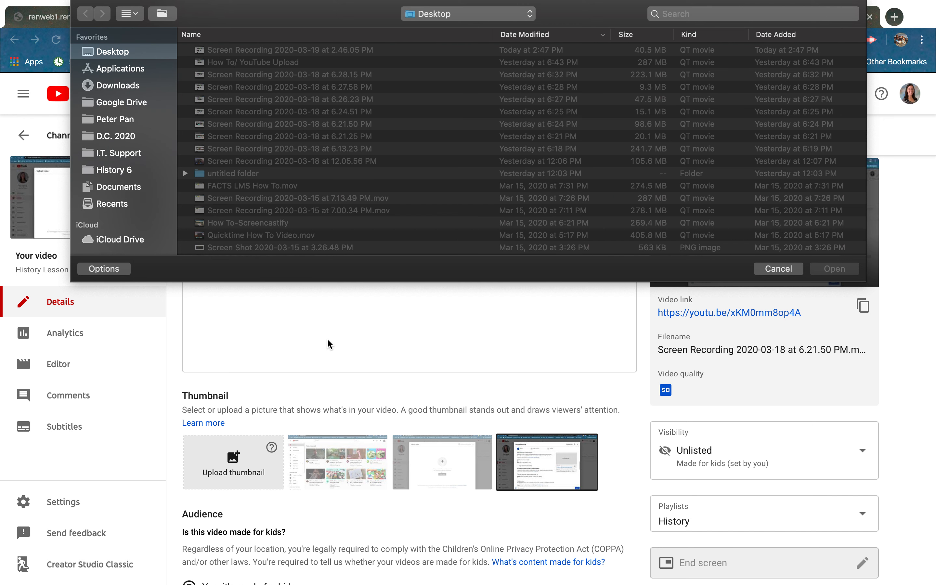
click(772, 269)
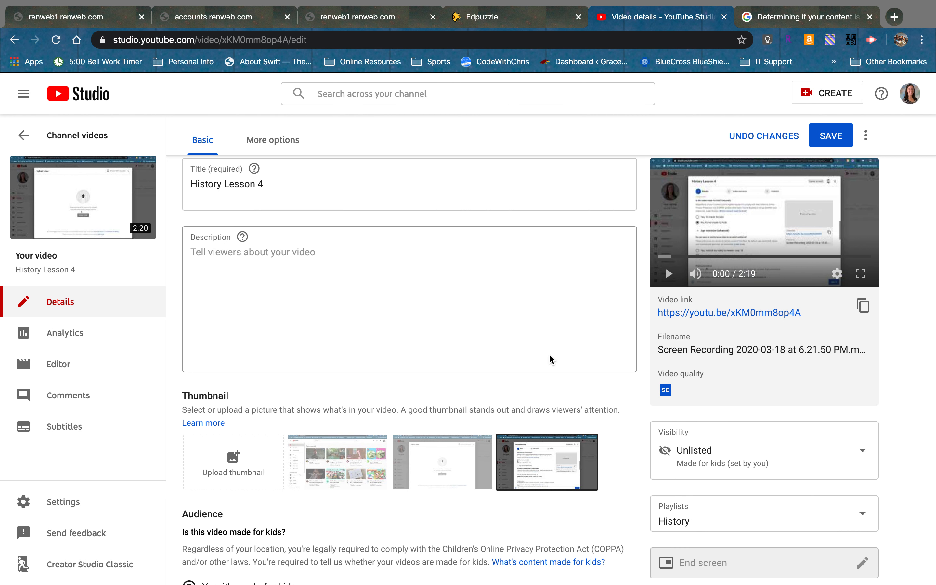
click(832, 140)
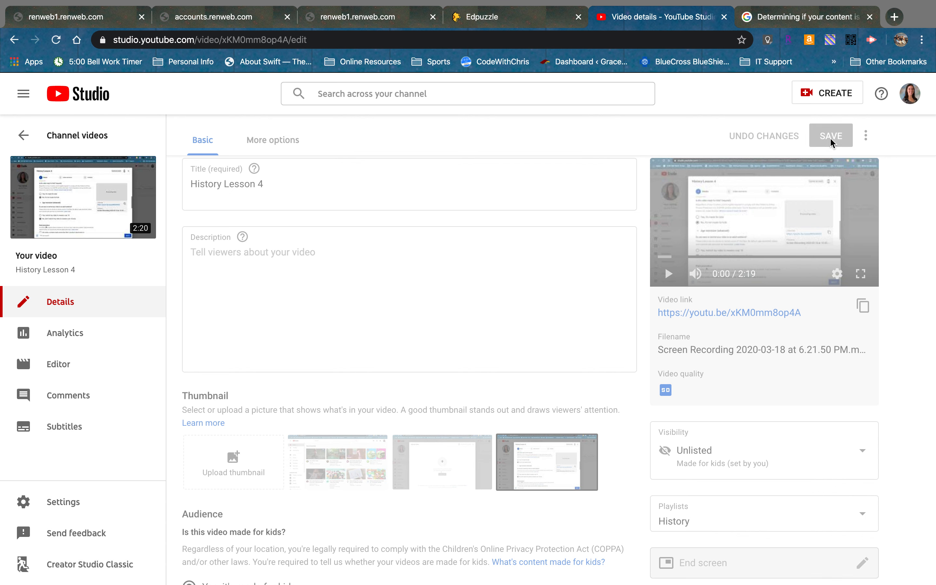